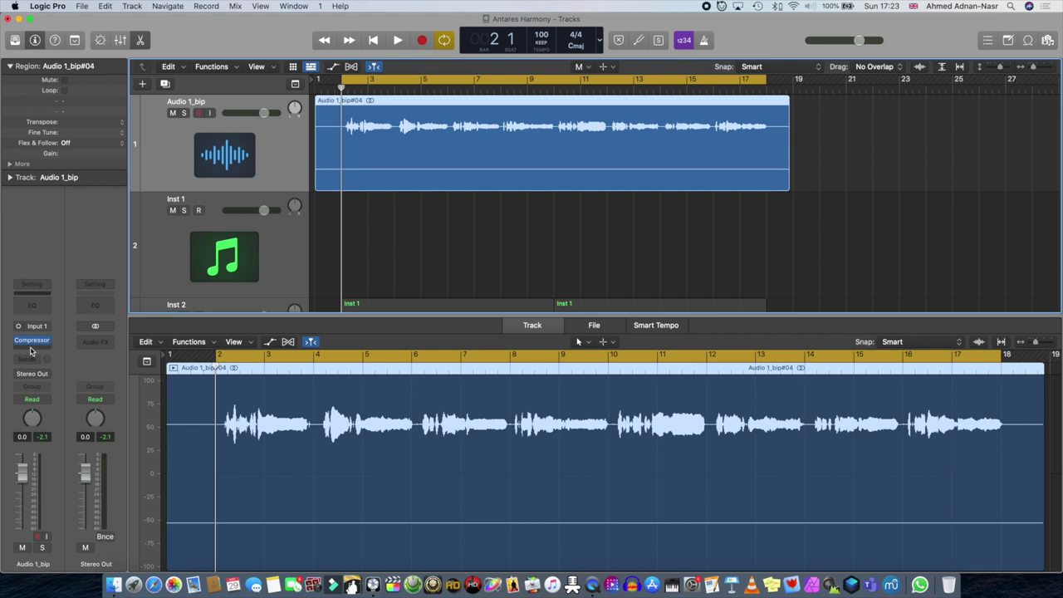
Insert the Antares Harmony Engine plug-in in Mono->Stereo format below the Compressor on the Audio 1_bip track
click(30, 341)
mouse_move(80, 566)
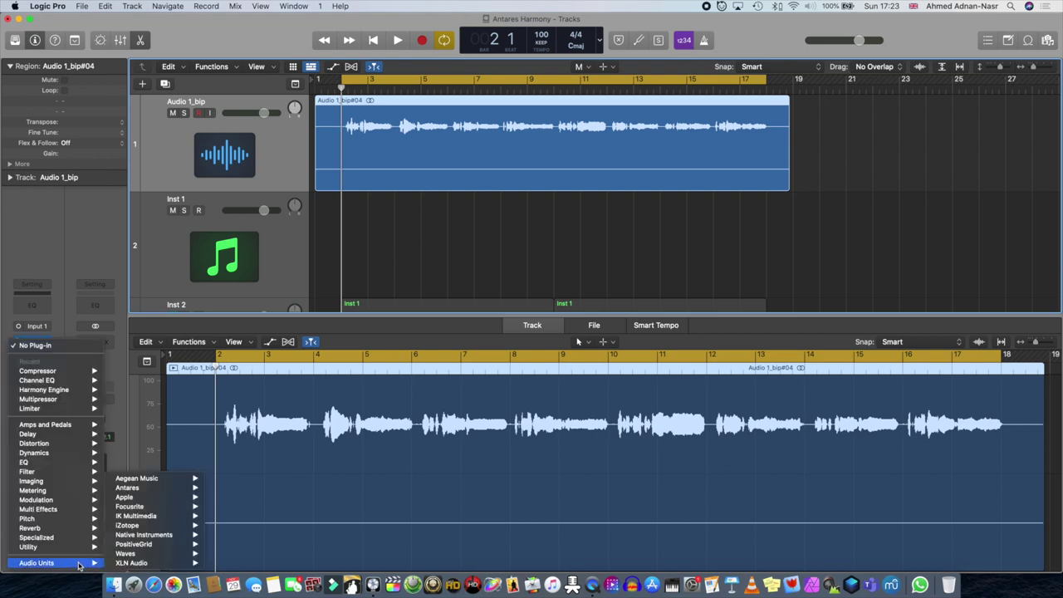
mouse_move(129, 554)
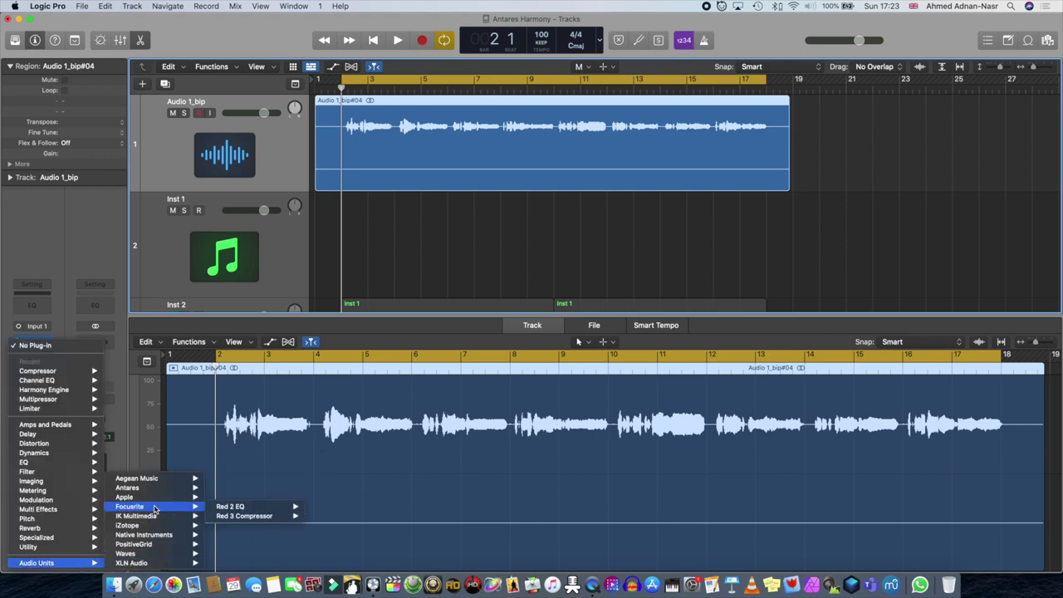
mouse_move(145, 488)
mouse_move(253, 479)
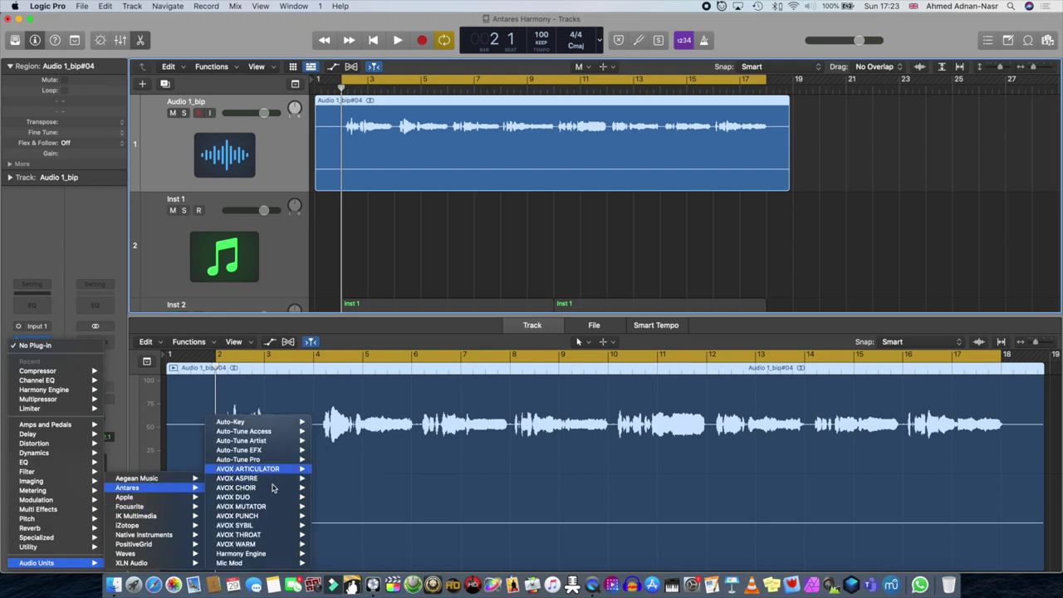
mouse_move(266, 555)
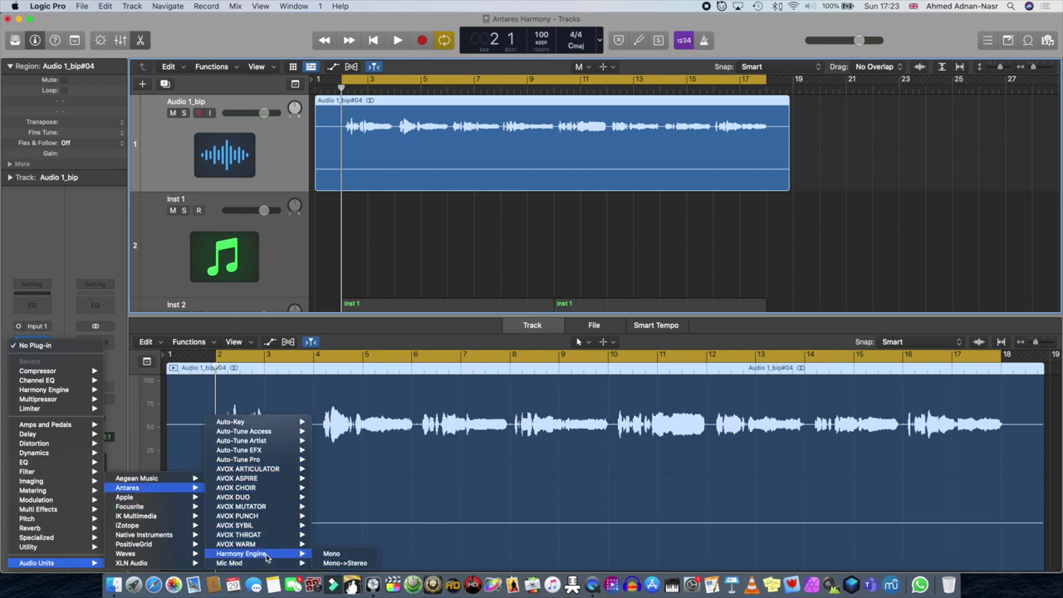
click(348, 563)
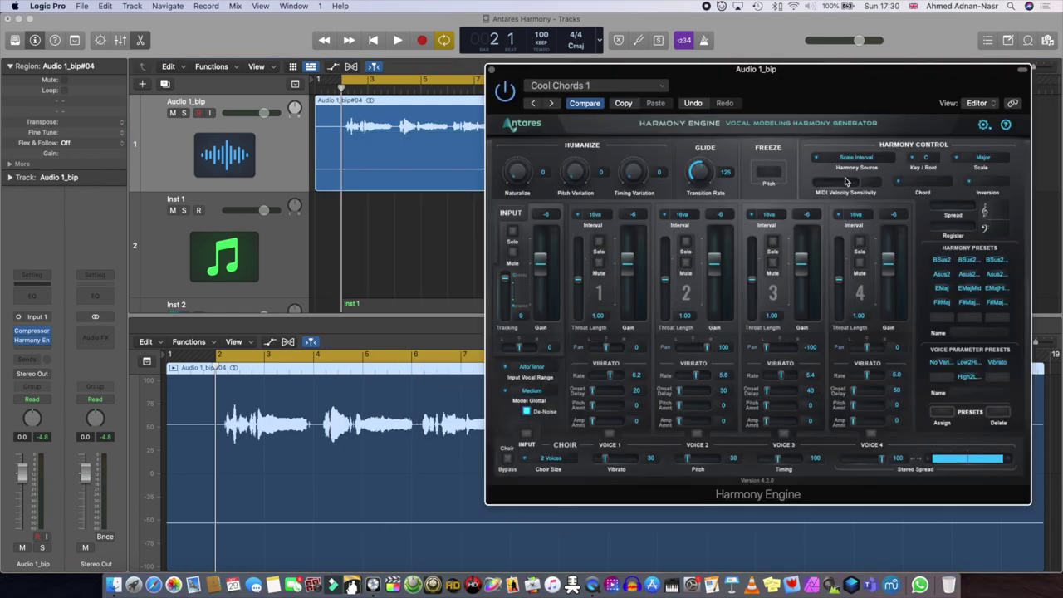
Examine the available Harmony Source and Key/Root options in the Harmony Engine's Harmony Control section
click(914, 160)
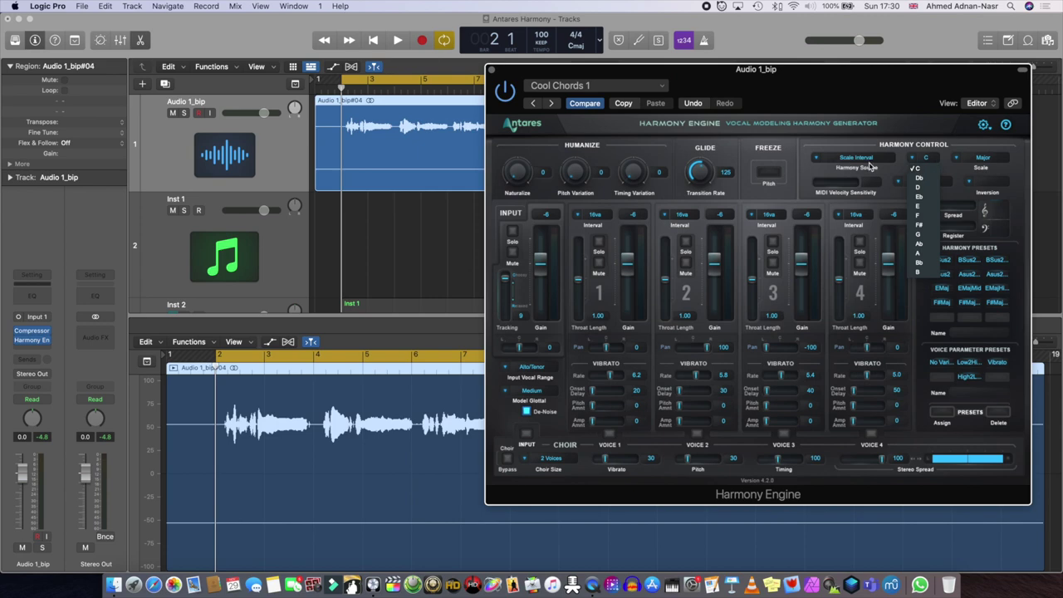
click(841, 159)
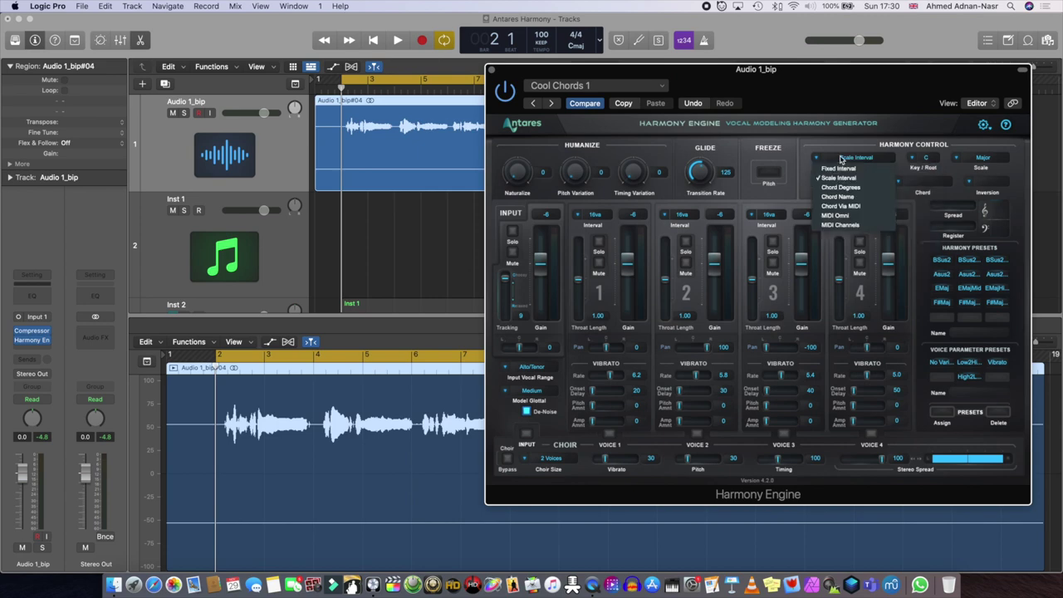
click(928, 160)
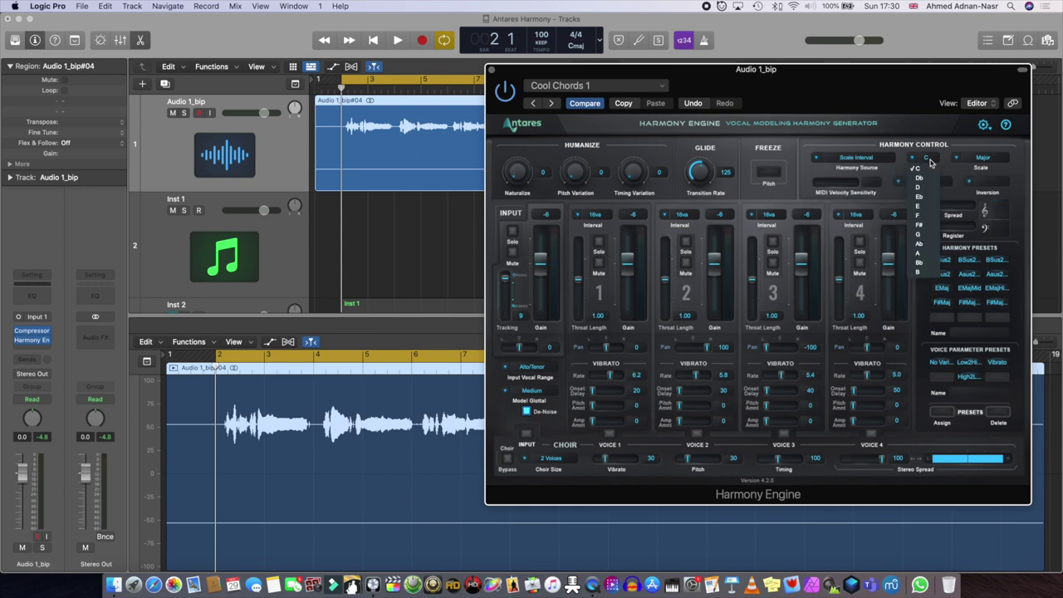
click(811, 171)
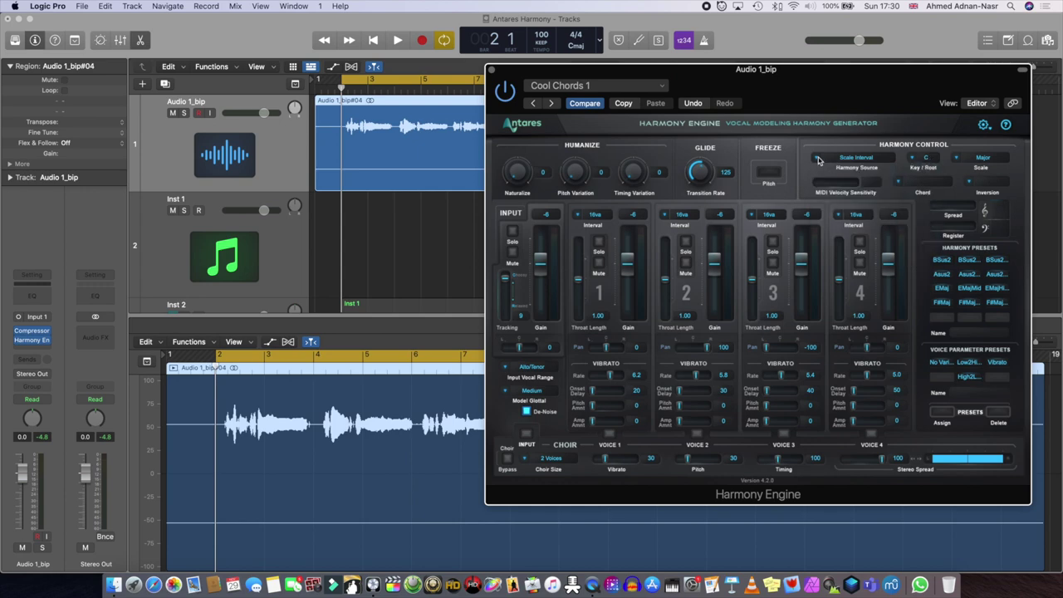
click(818, 161)
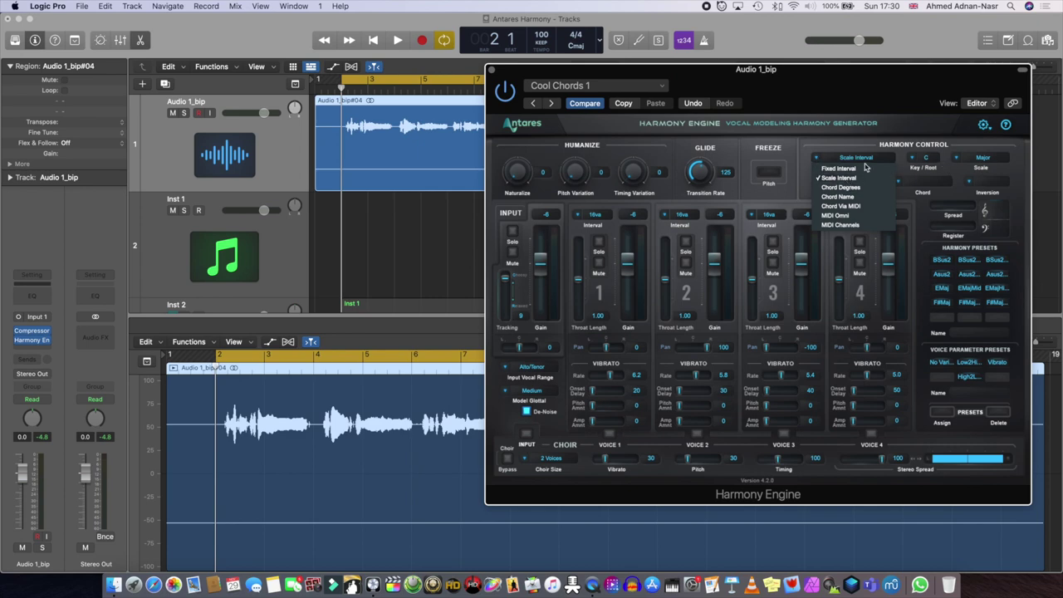
click(952, 171)
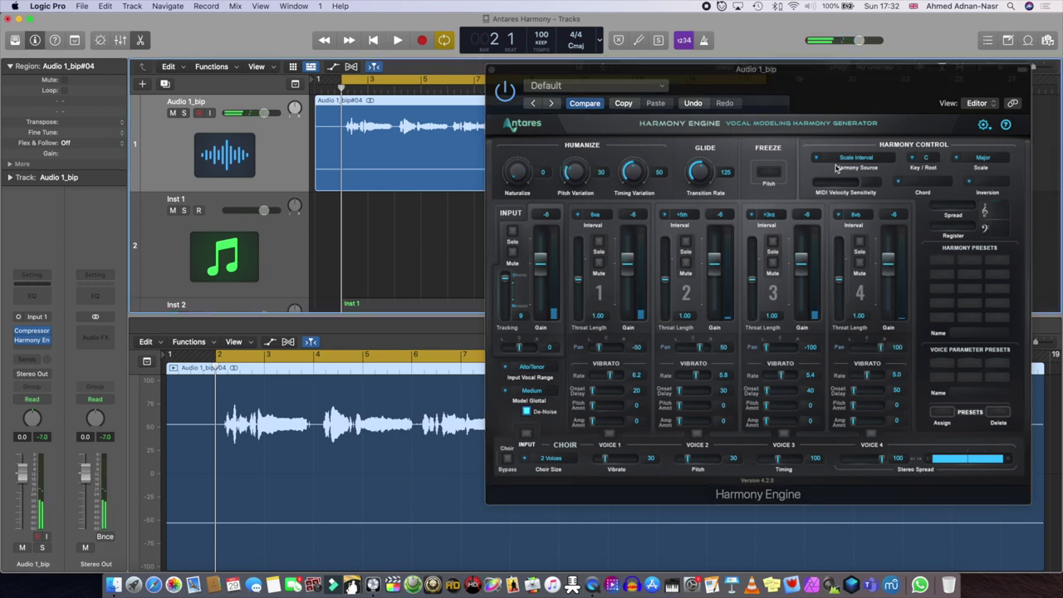
Play the vocal through the Default preset, view voice 1's interval choices and set voice 4's interval to -3rd
click(397, 40)
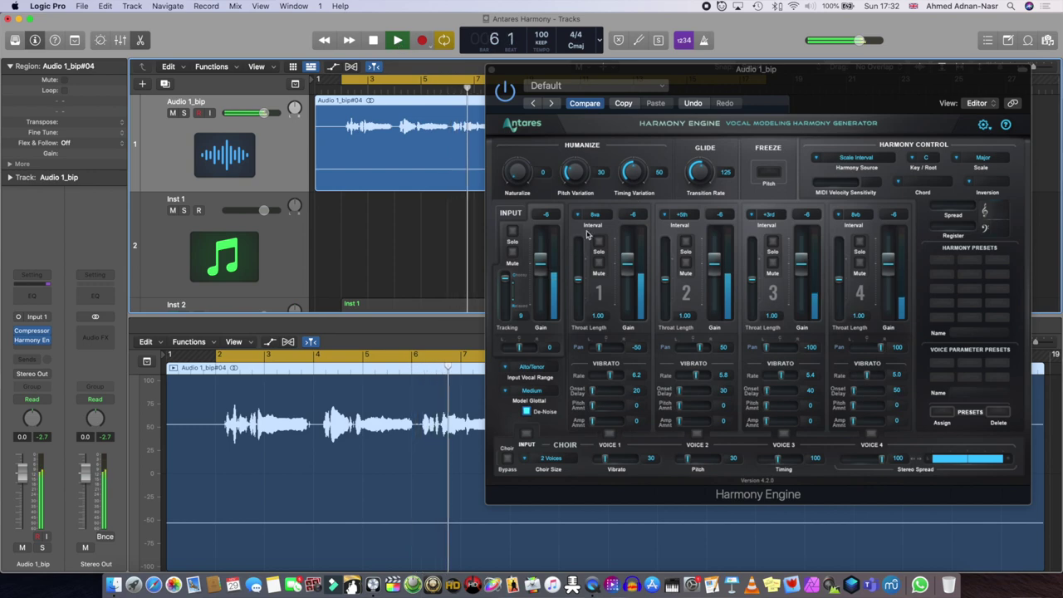
click(594, 216)
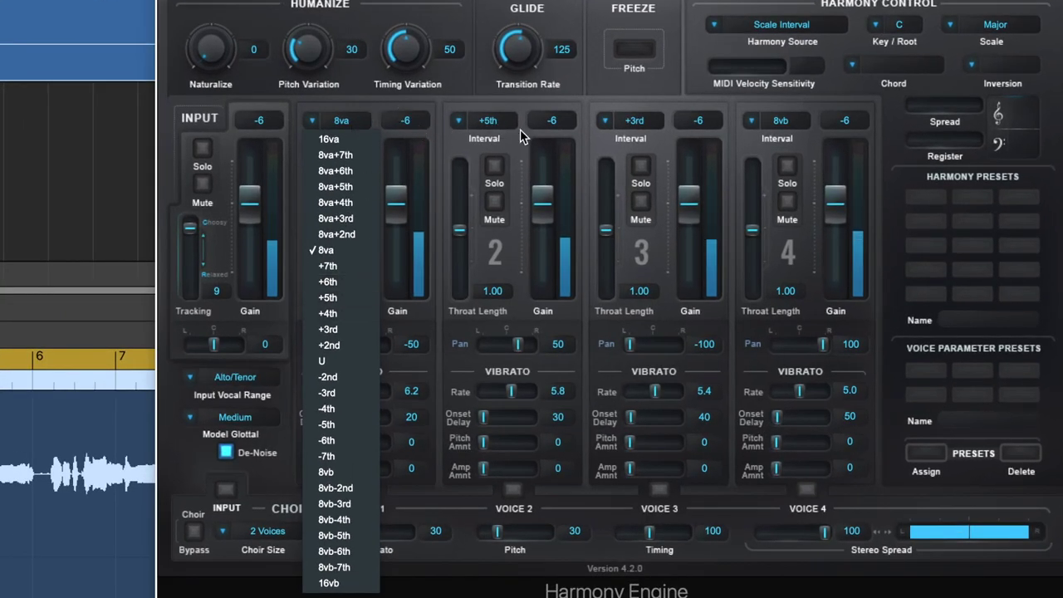
click(780, 121)
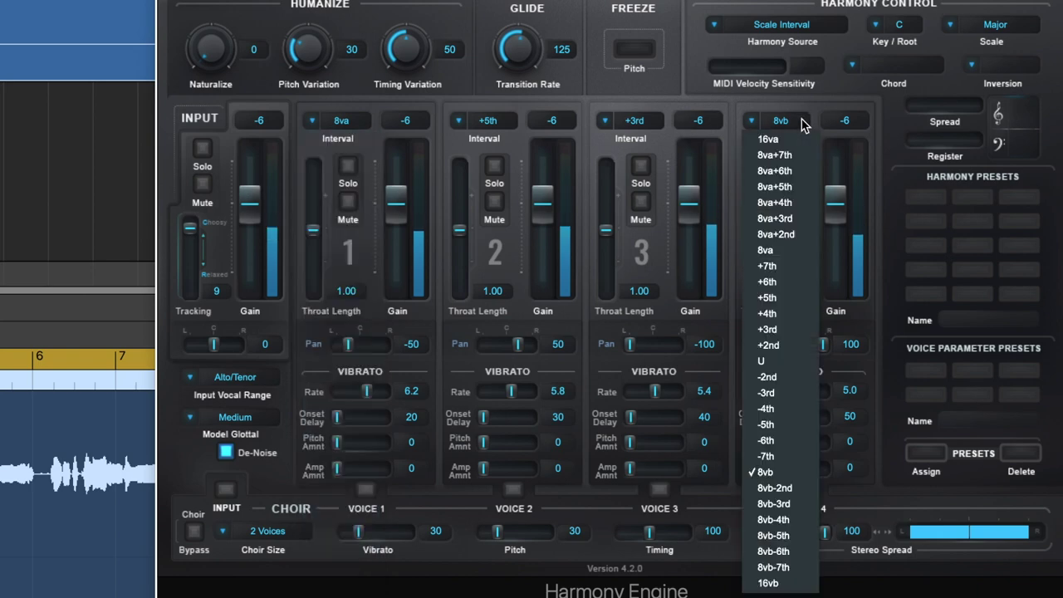
click(768, 393)
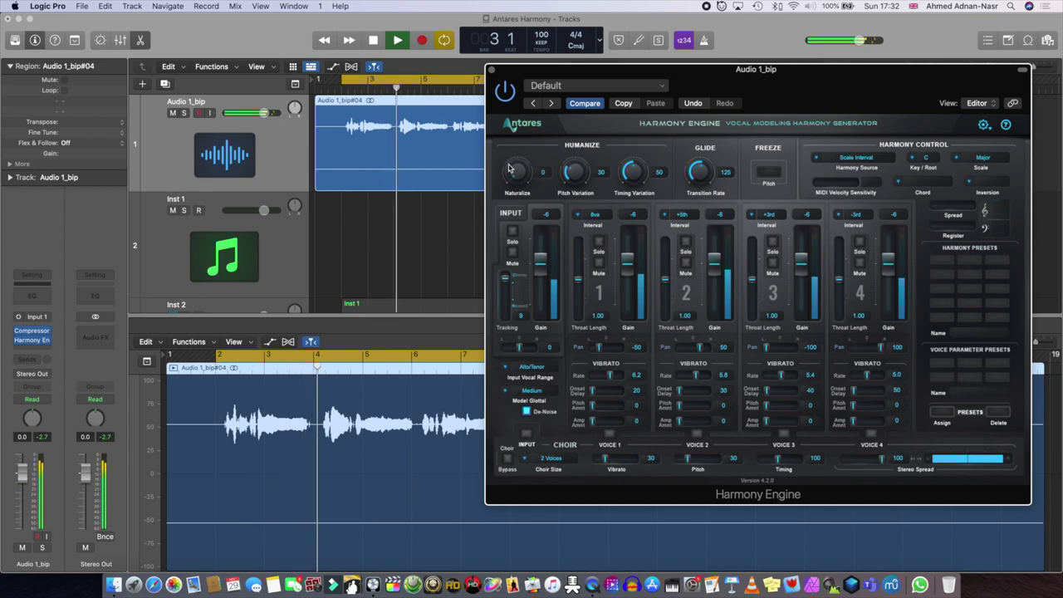
Raise the Naturalize amount in the Humanize section while the vocal plays
drag(519, 180, 509, 169)
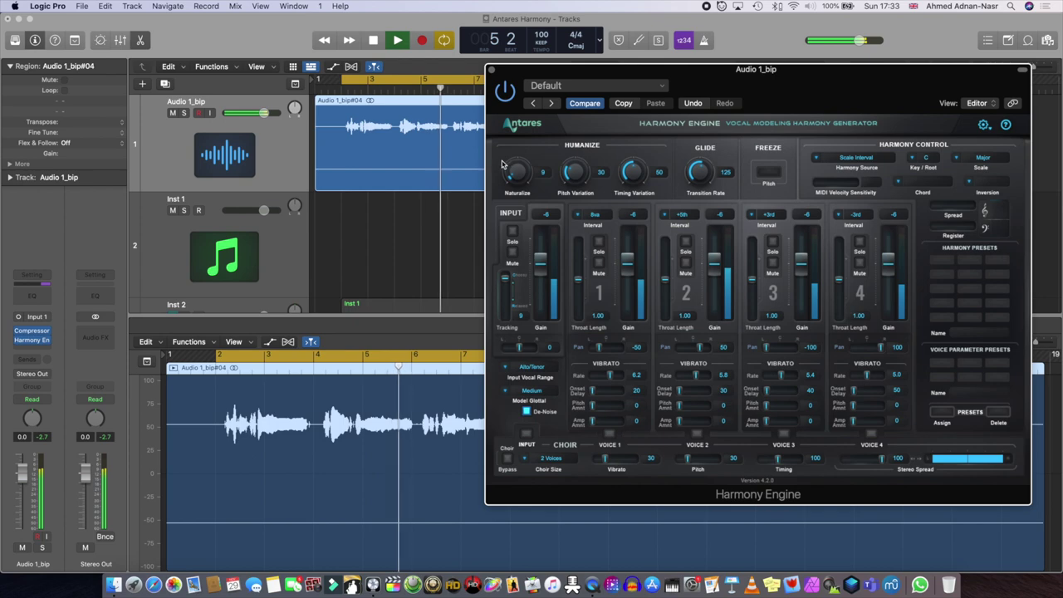
drag(511, 173, 511, 161)
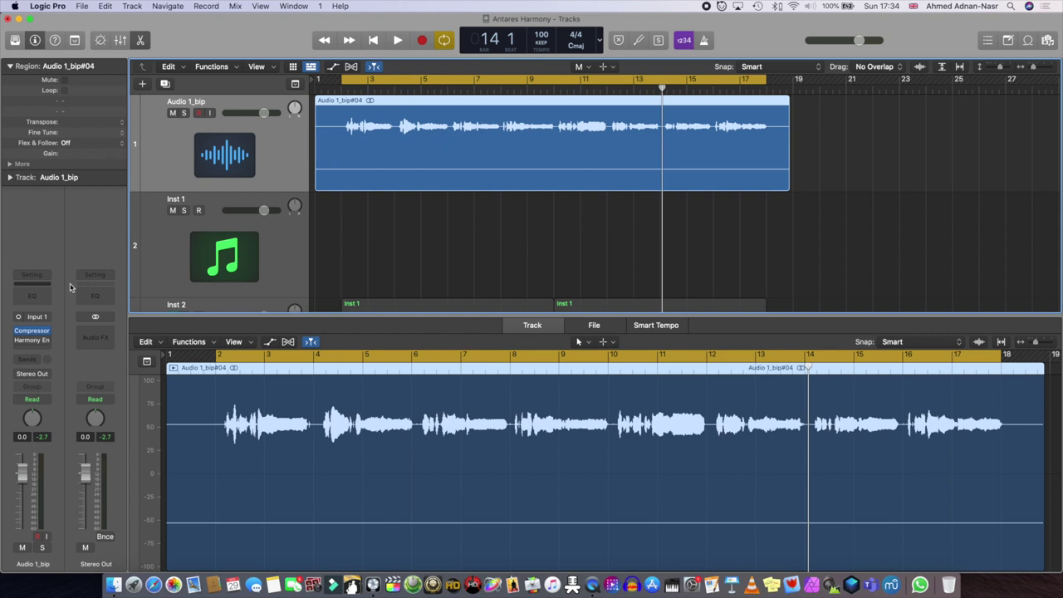
Set the Audio 1_bip track's output to No Output and play the project briefly to check its routing
click(33, 374)
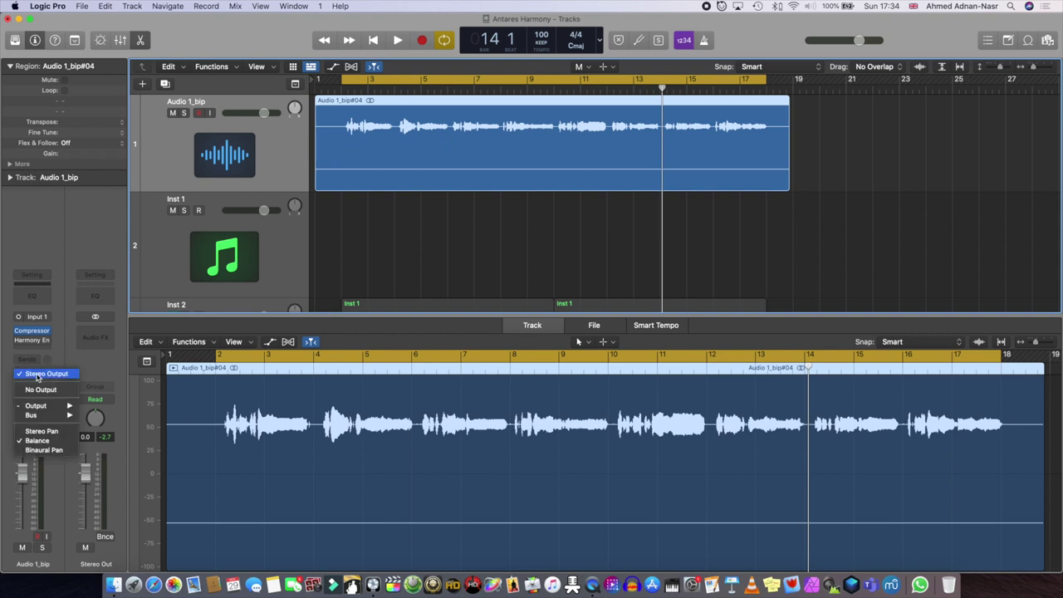
click(41, 389)
click(372, 41)
click(398, 41)
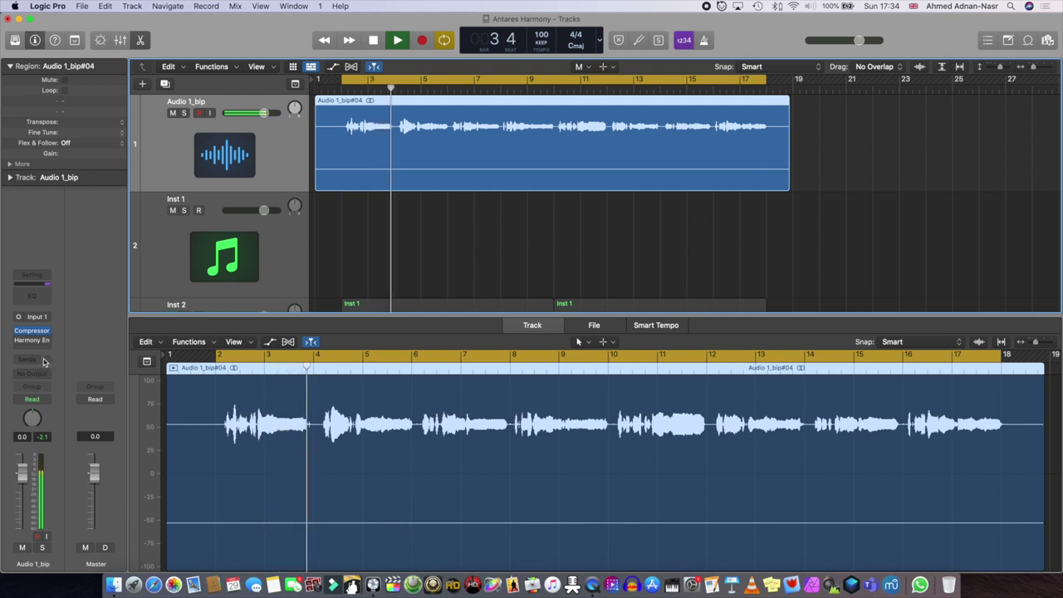
click(373, 41)
click(376, 41)
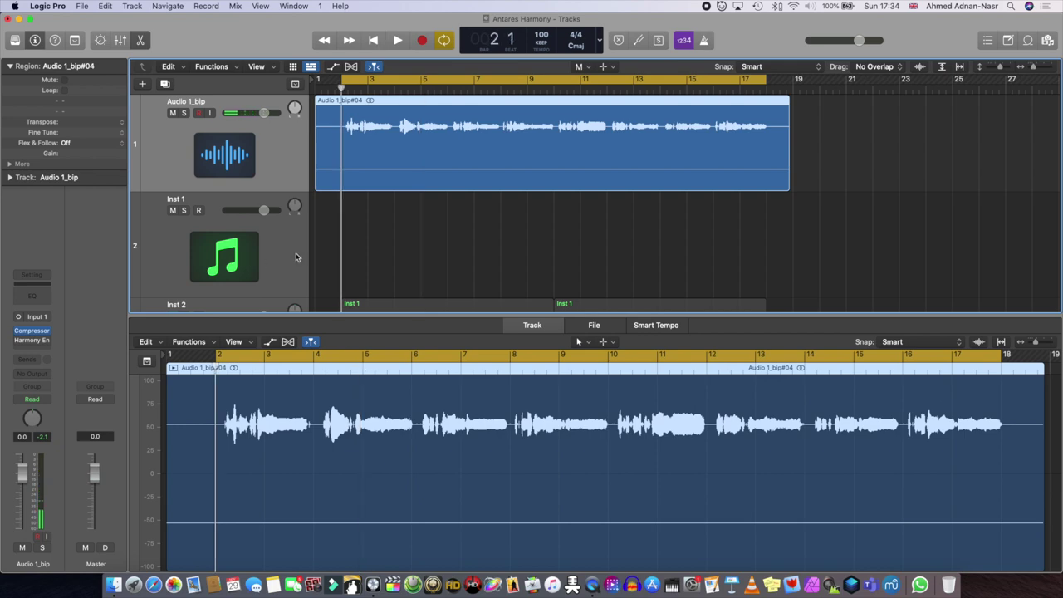
Open the Harmony Engine instrument on the Inst 1 track and set its side chain to Audio 1_bip (Audio 1)
click(295, 256)
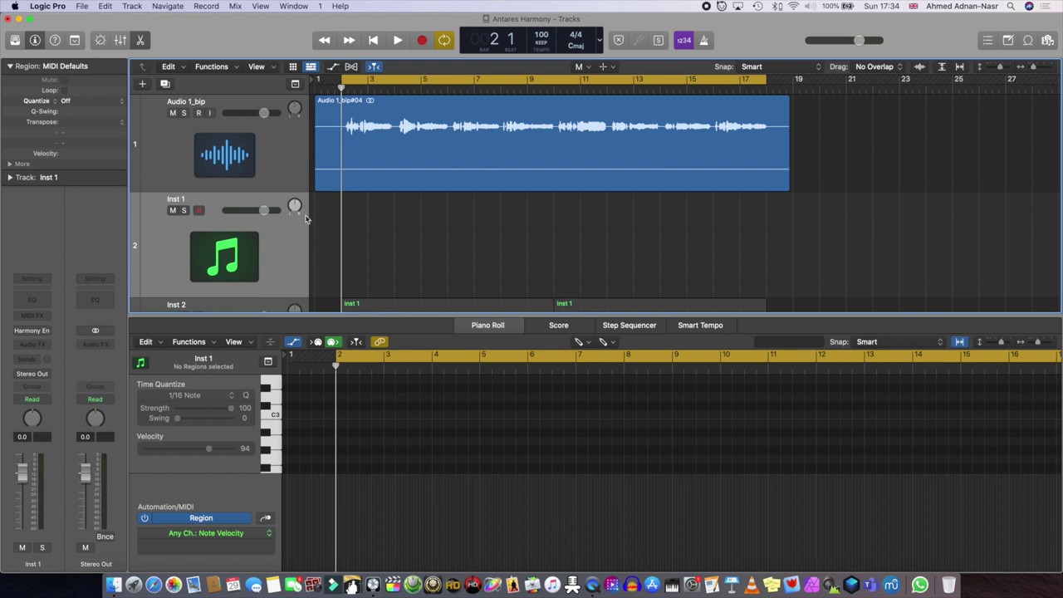
click(145, 85)
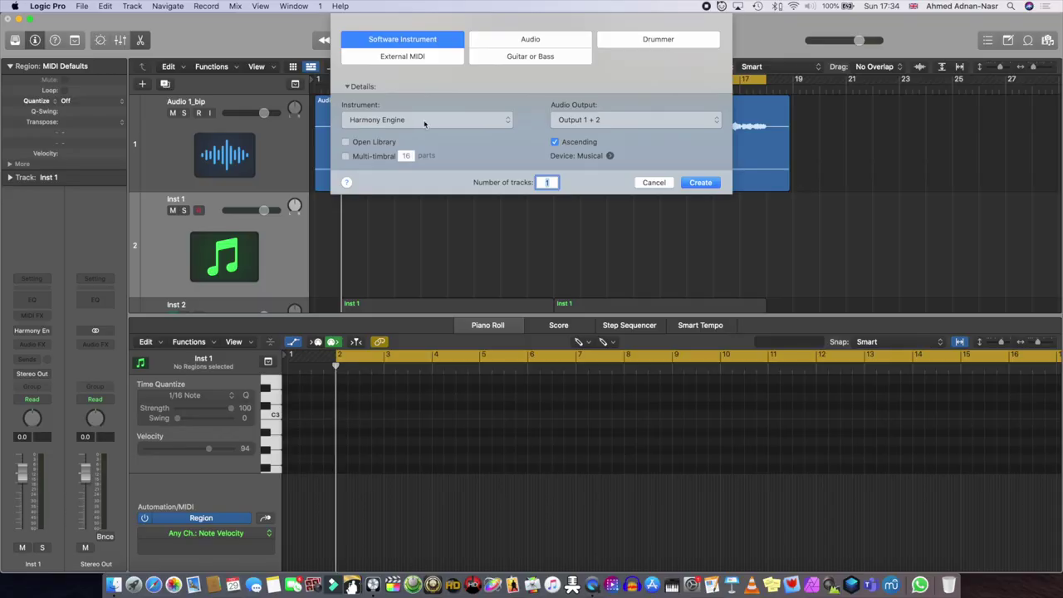
click(655, 182)
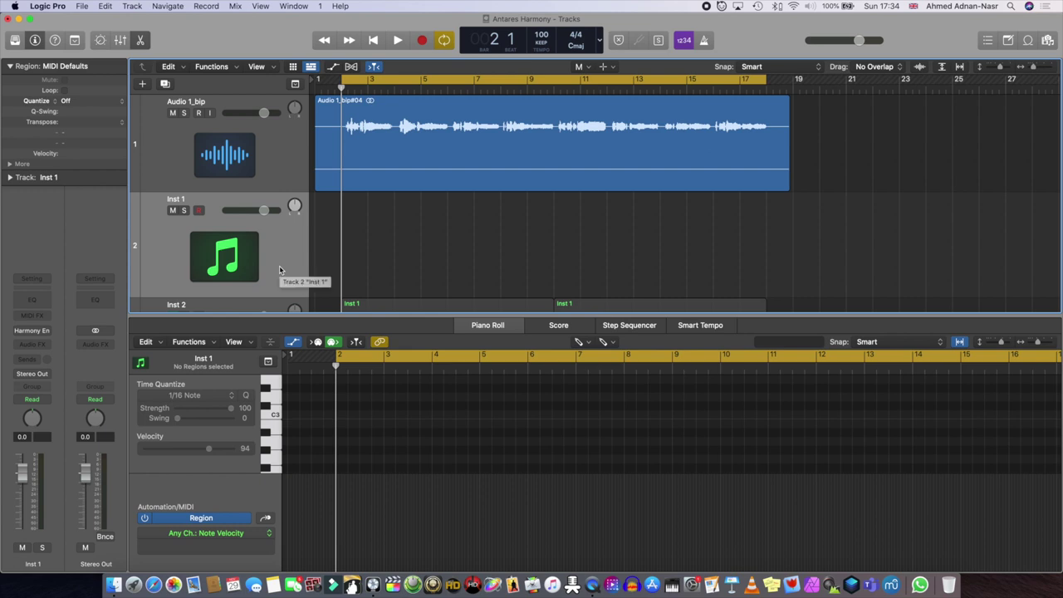
click(33, 331)
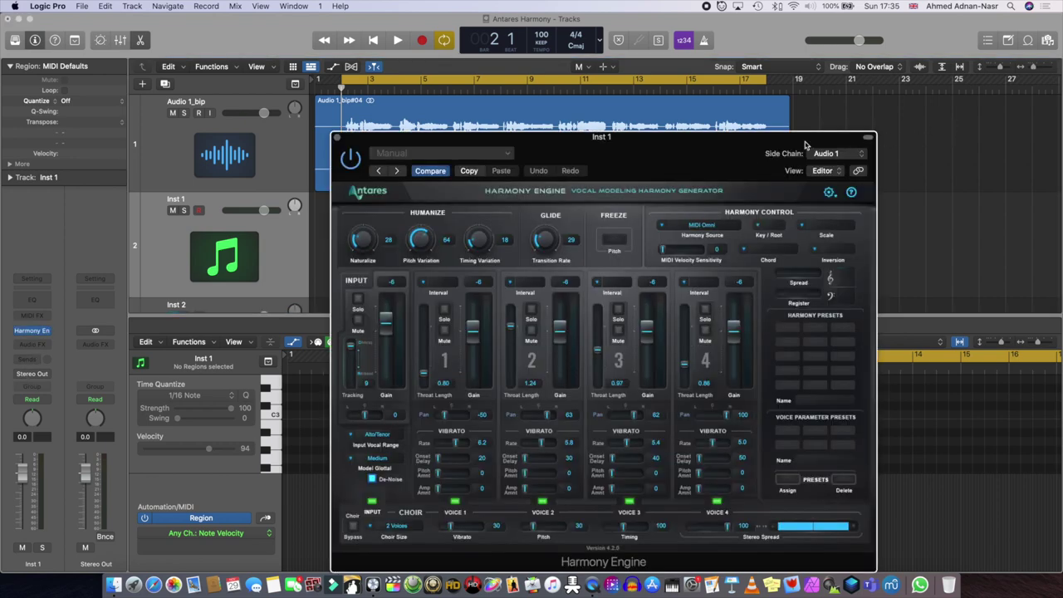
drag(805, 144, 912, 52)
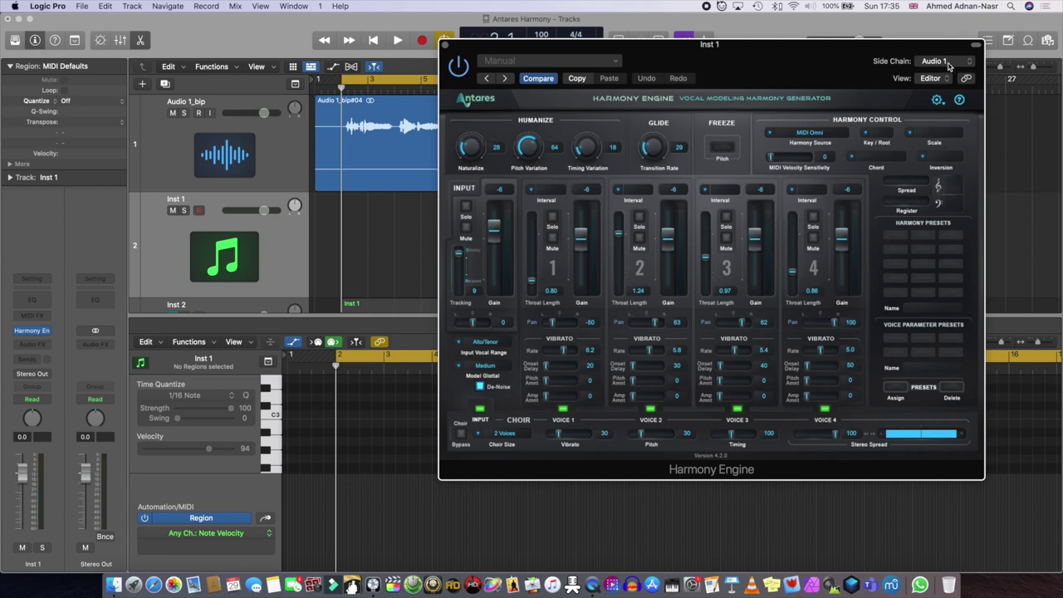
click(949, 63)
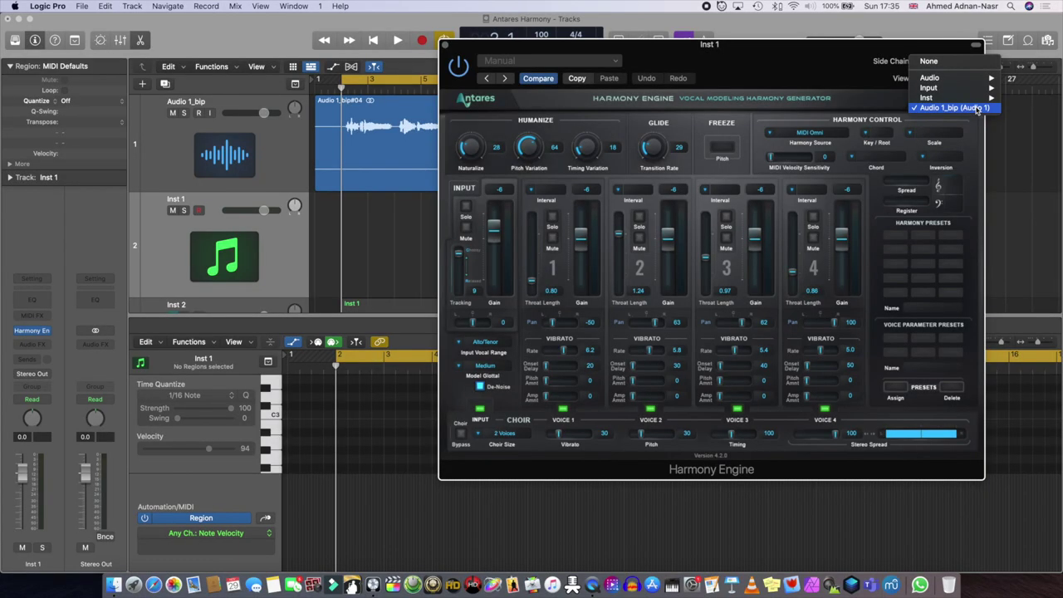
click(798, 73)
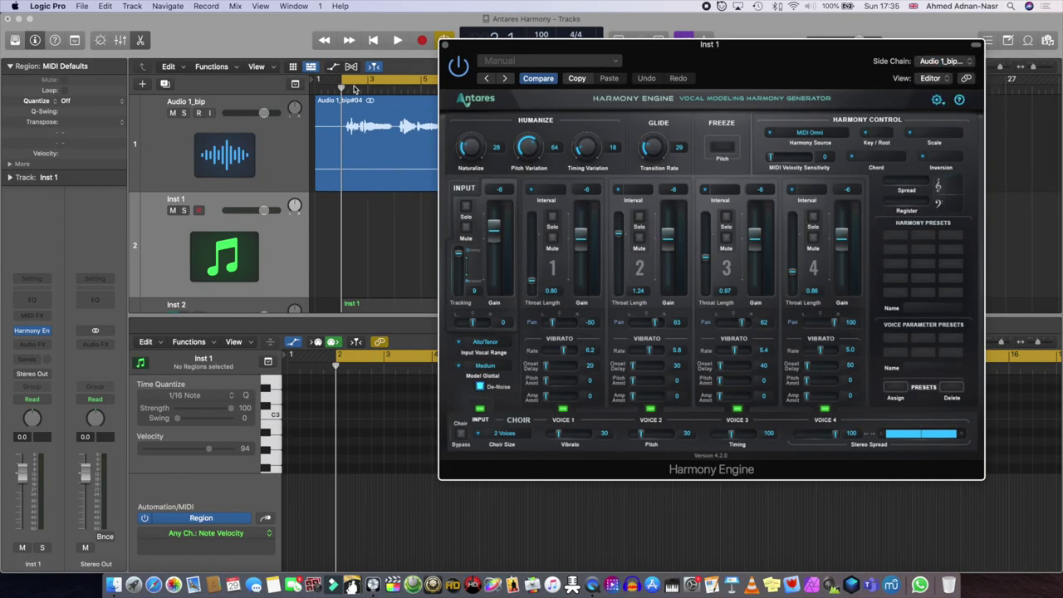
Start playback and choose MIDI Omni as the Harmony Source on the Inst 1 Harmony Engine
click(398, 41)
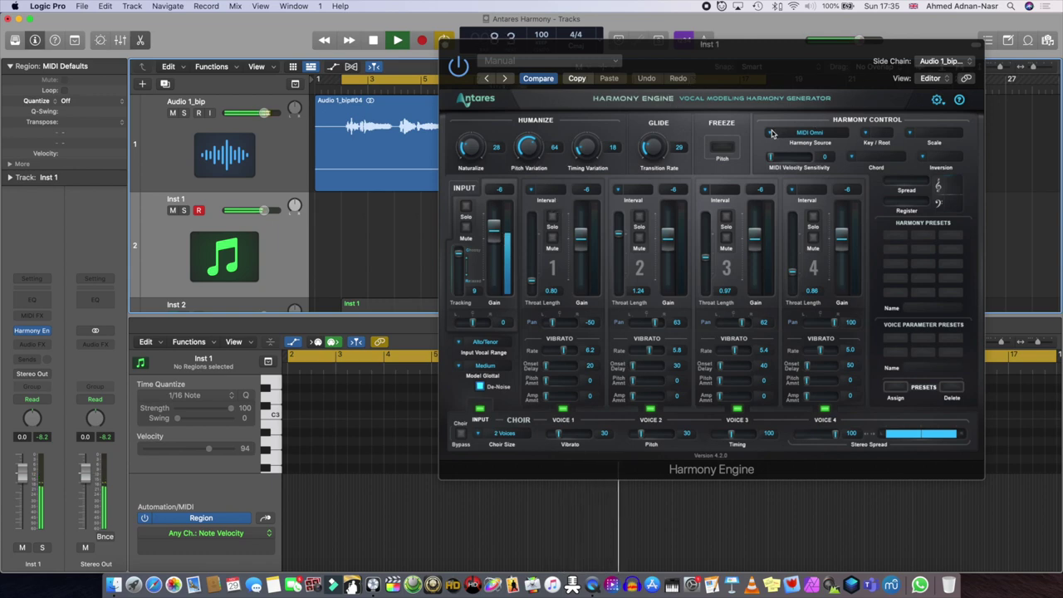
click(773, 138)
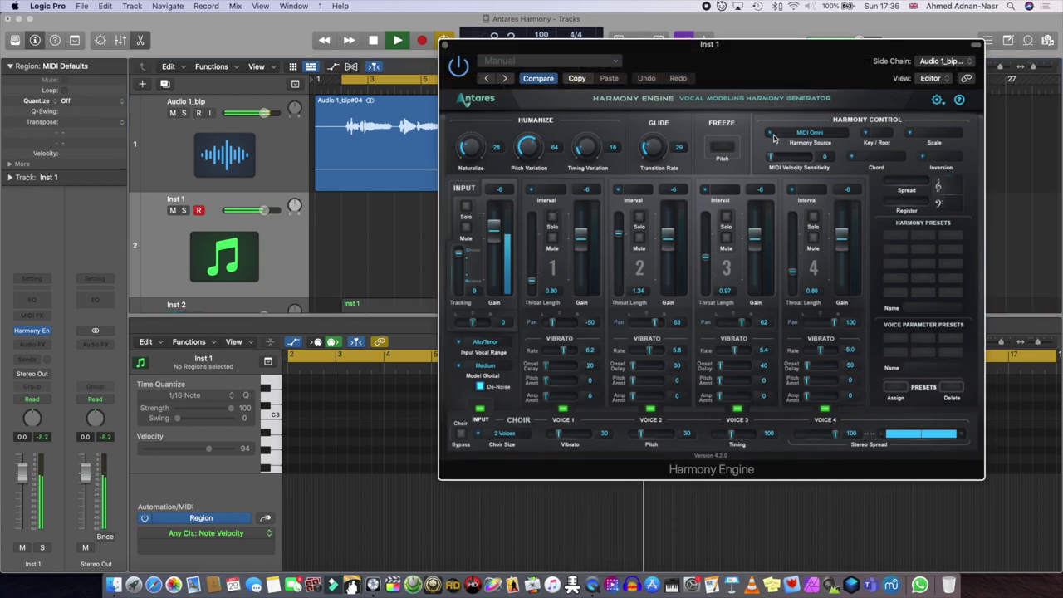
click(774, 138)
click(788, 192)
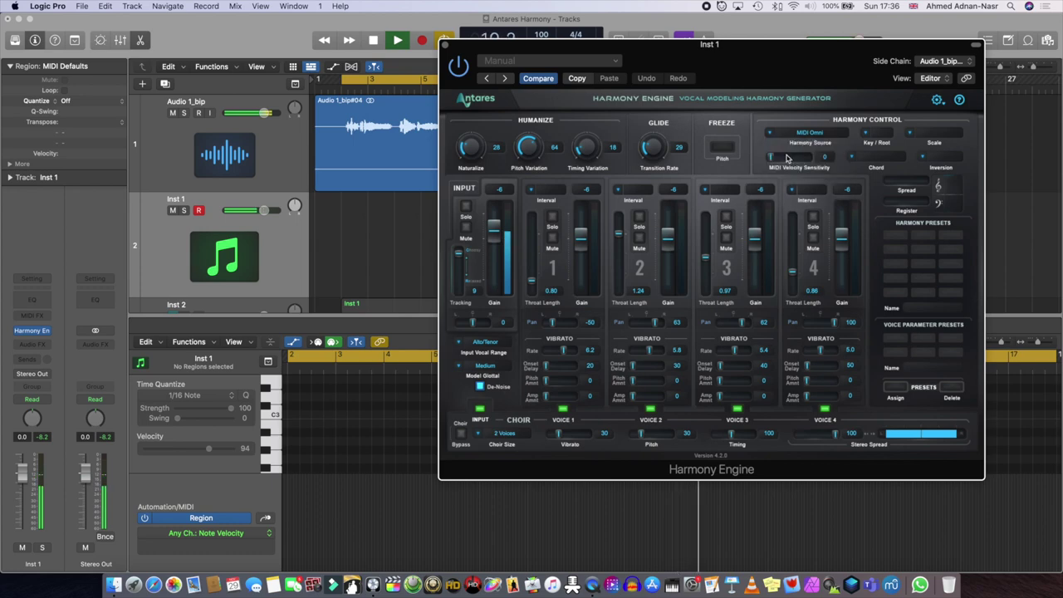